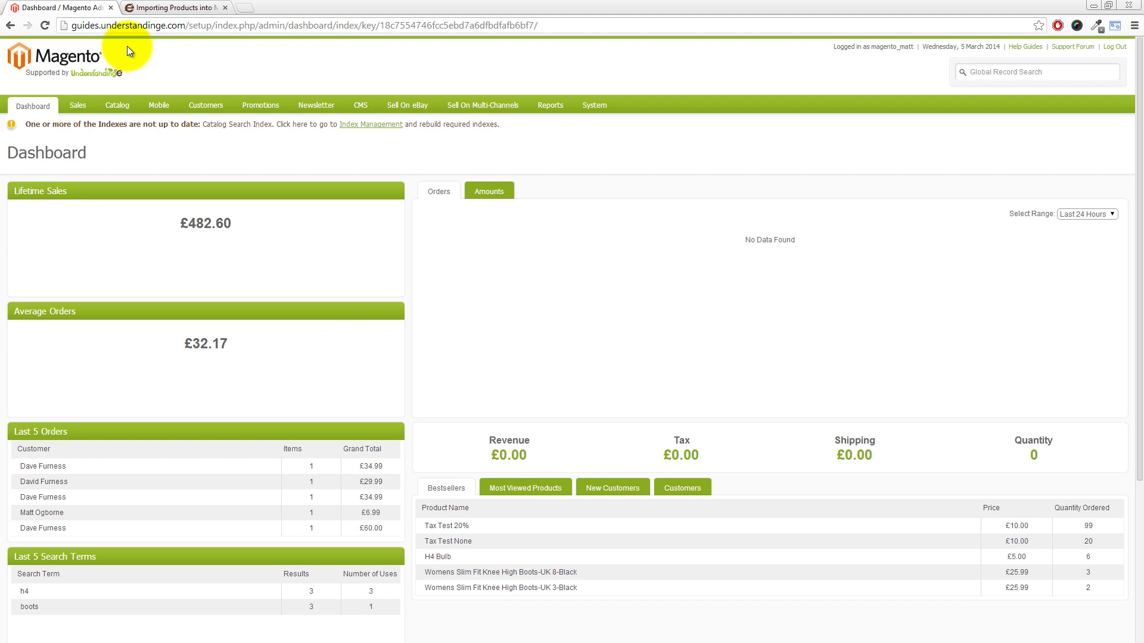
View the Importing Products Into Magento tutorials on the UnderstandingE site and show its list of guides
left_click(156, 8)
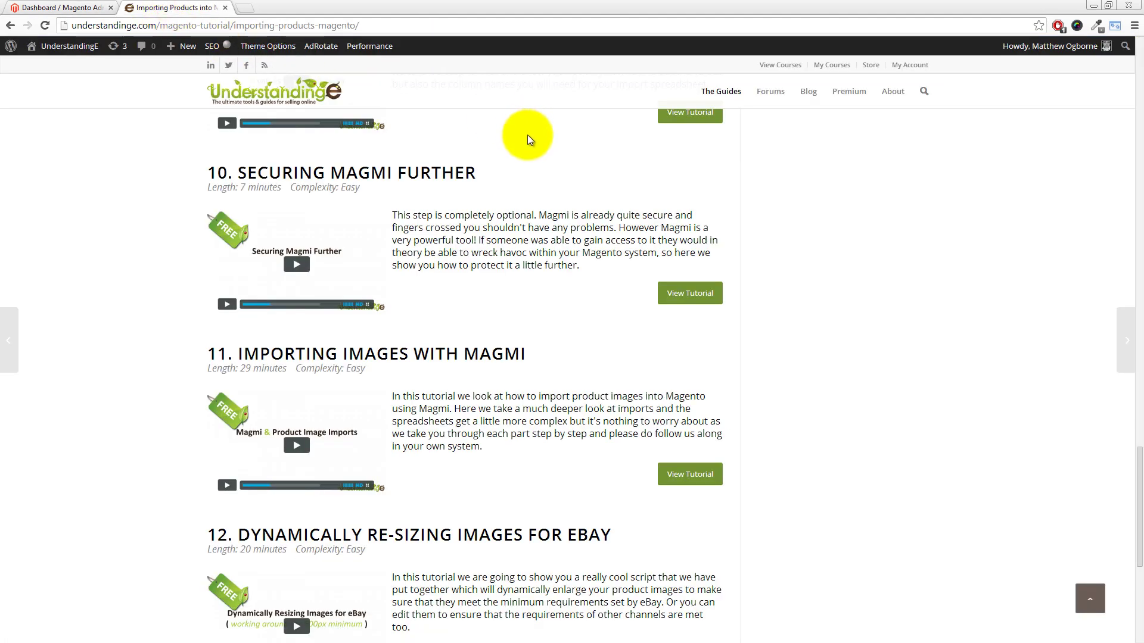
mouse_move(724, 91)
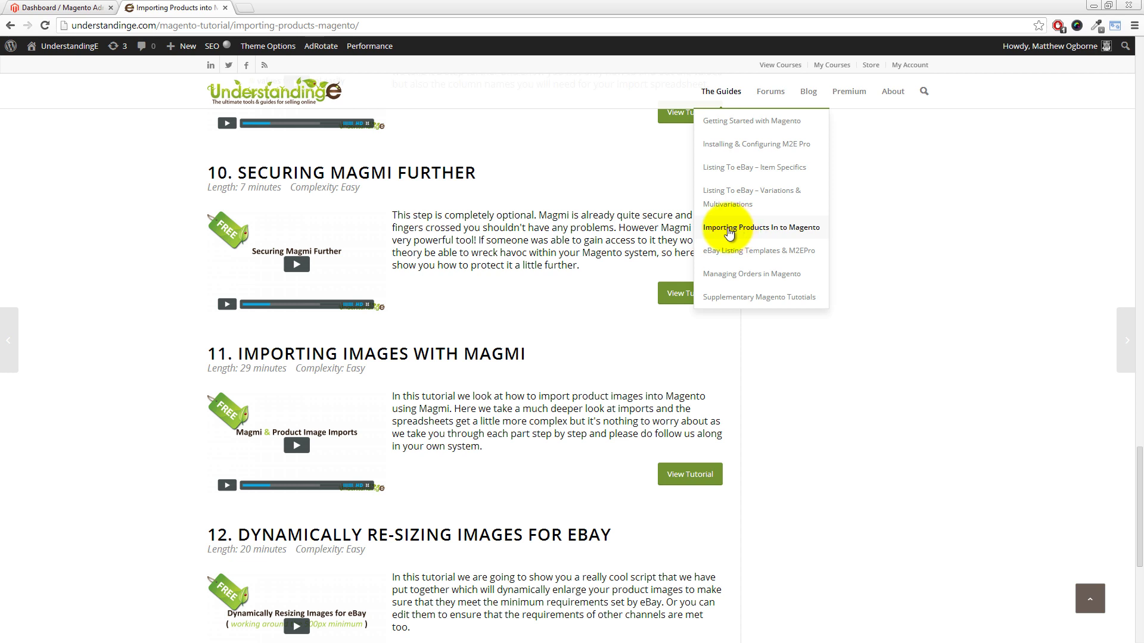
left_click(564, 352)
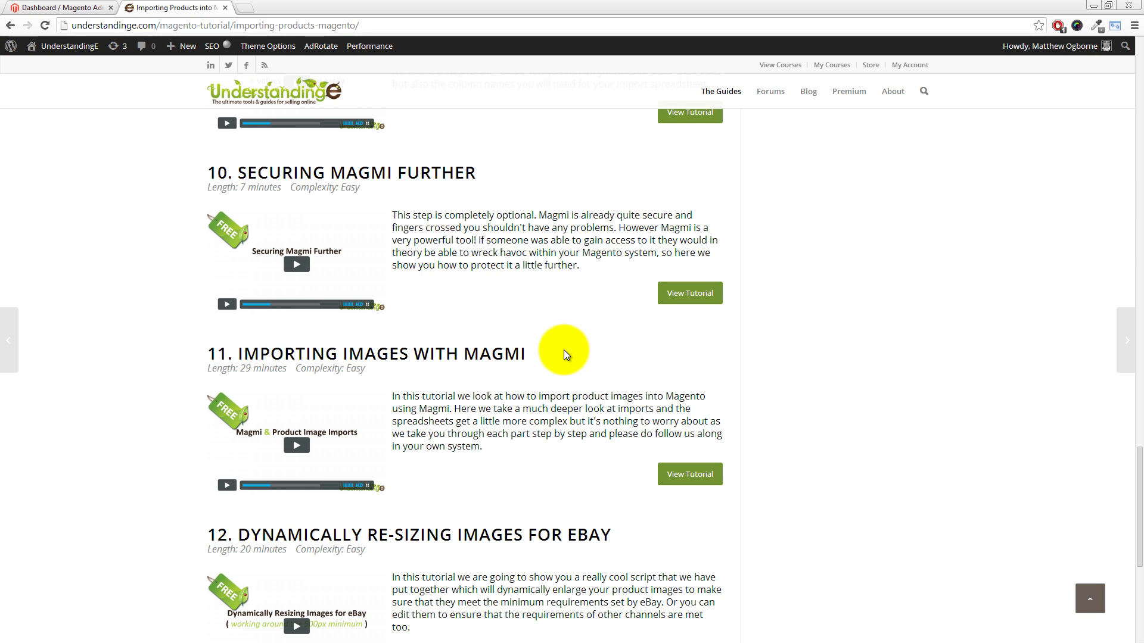
Return to the Magento admin, open the product attribute management page and start a new attribute
left_click(67, 8)
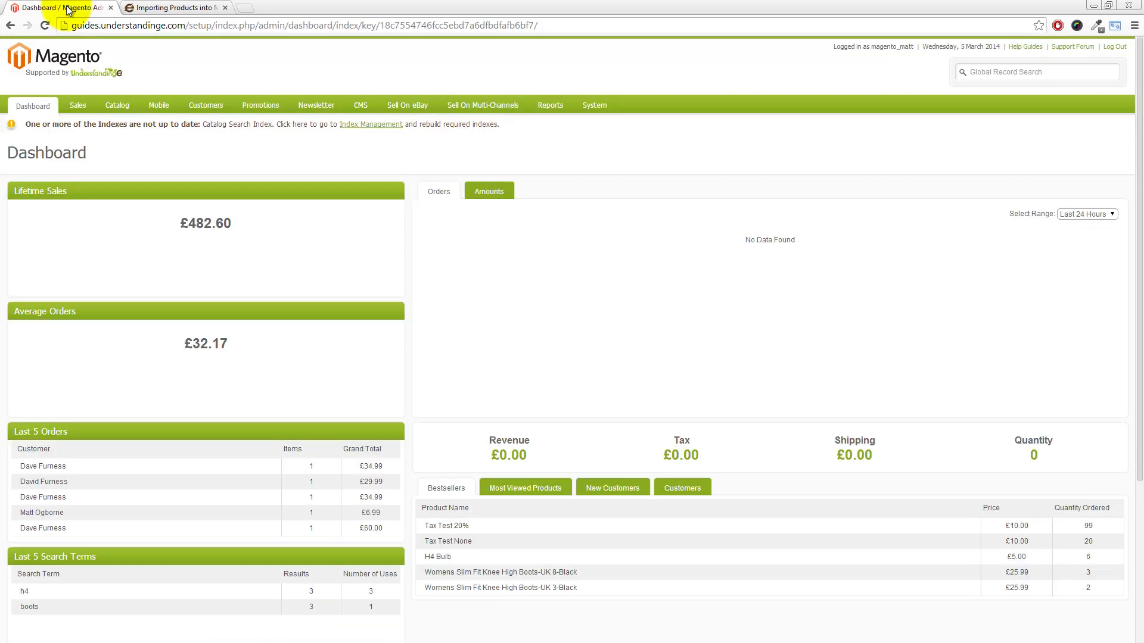
left_click(120, 106)
mouse_move(158, 163)
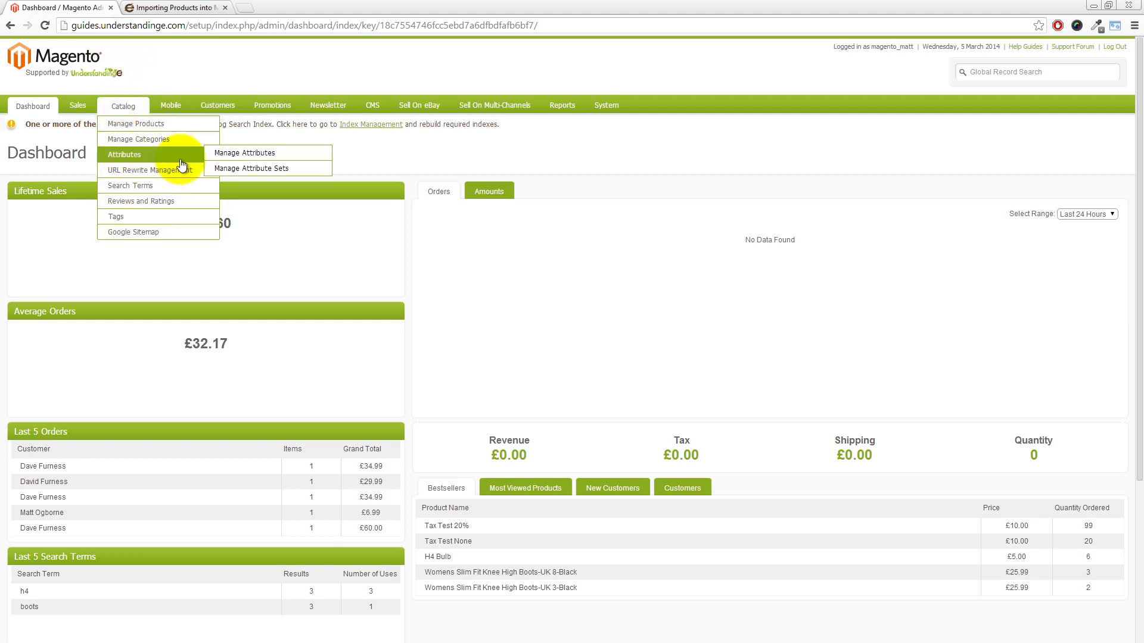
left_click(228, 157)
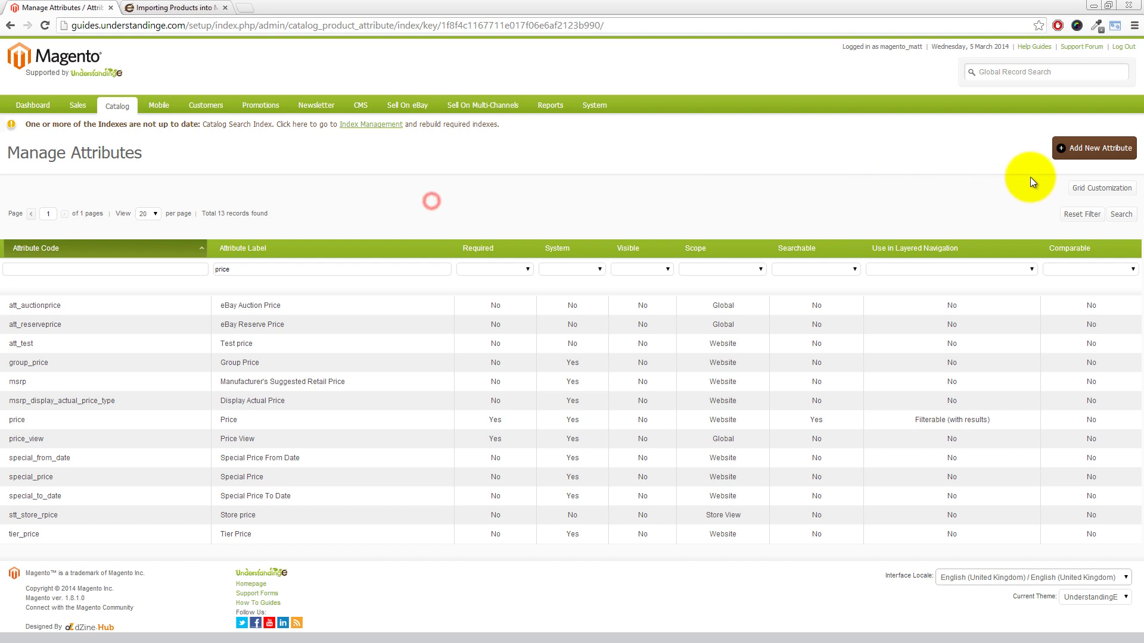
left_click(1089, 153)
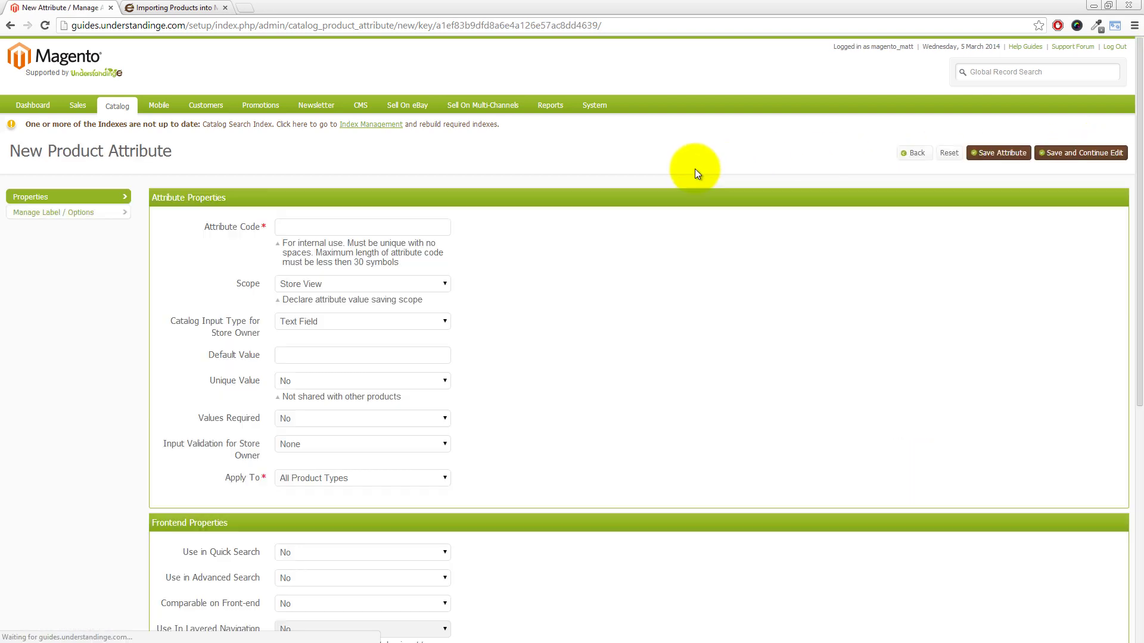
Give the new attribute the code att_auctionprice, Global scope and the catalog input type Price
left_click(312, 233)
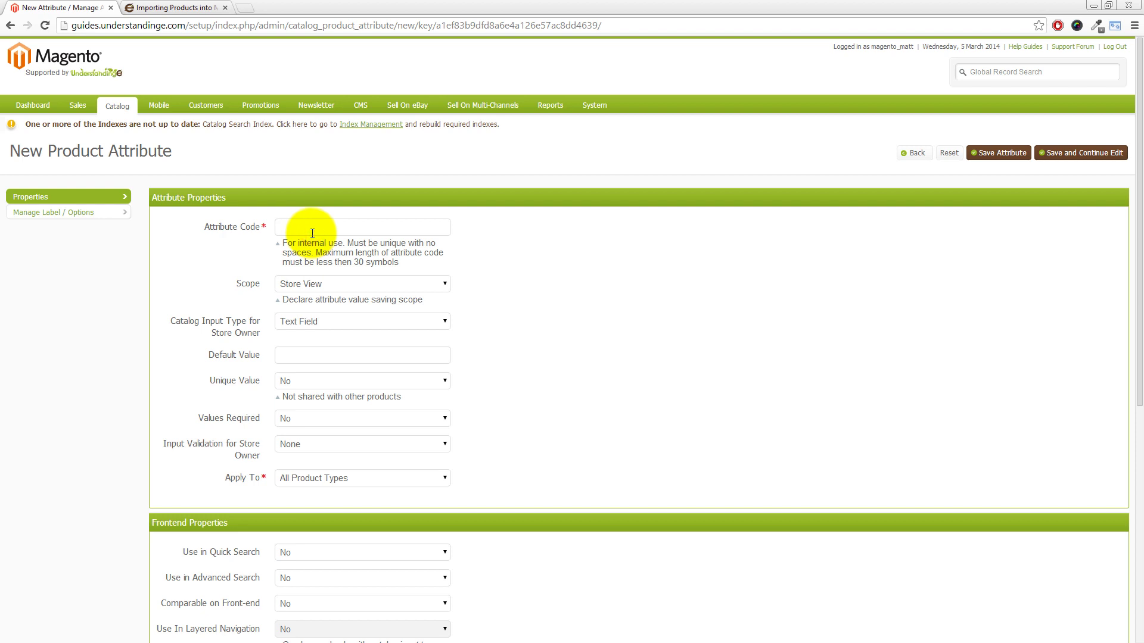
type("att_auctionprice")
left_click(295, 286)
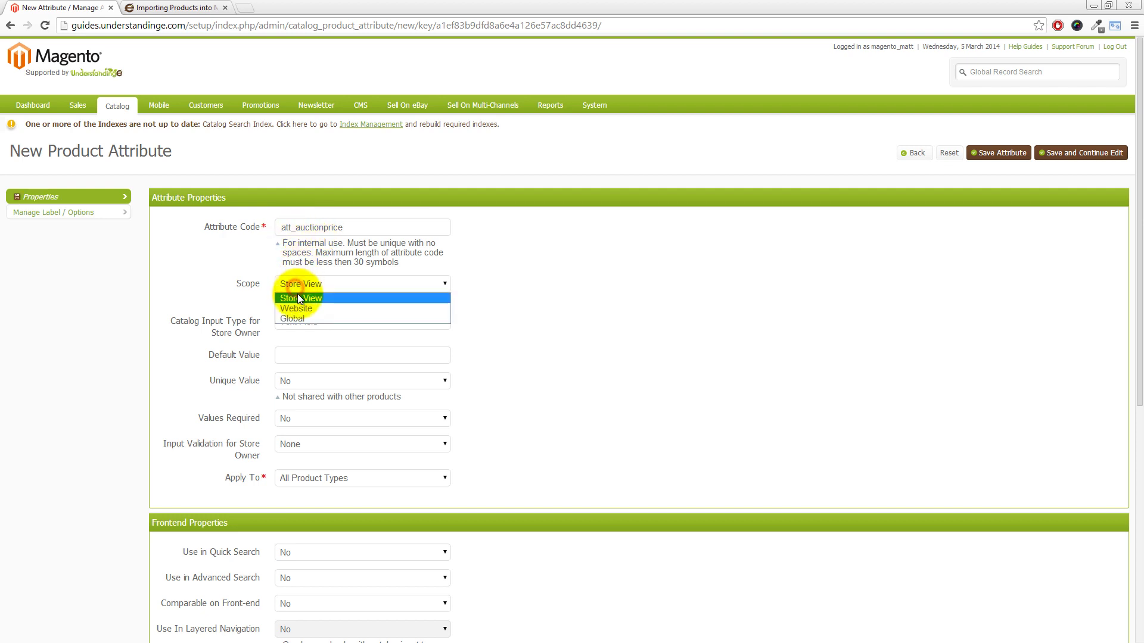
left_click(301, 316)
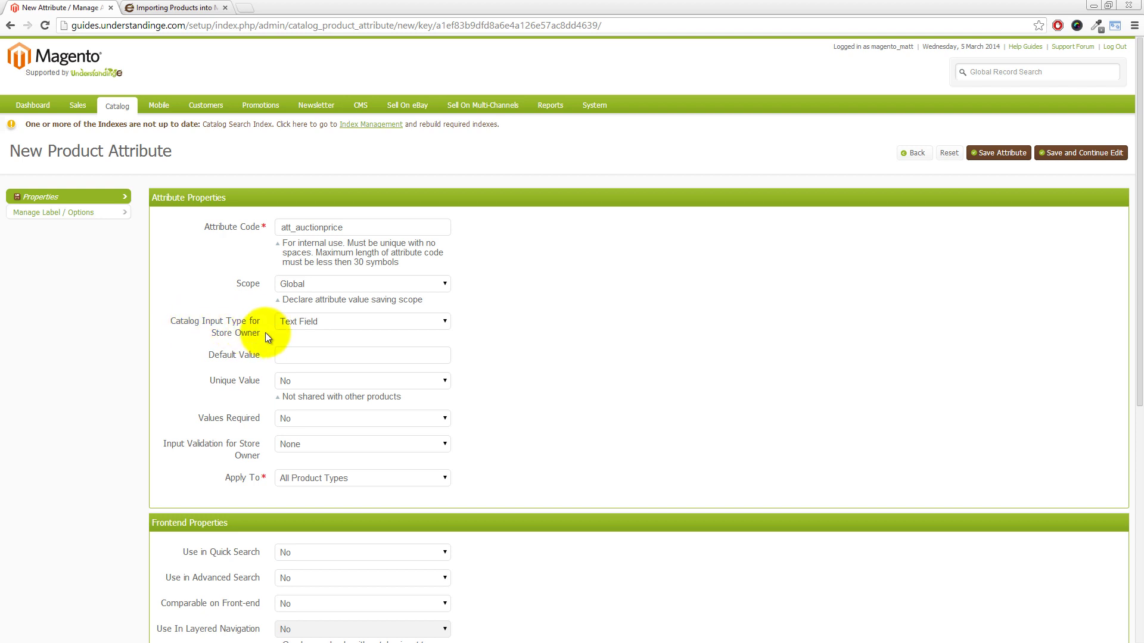
left_click(310, 323)
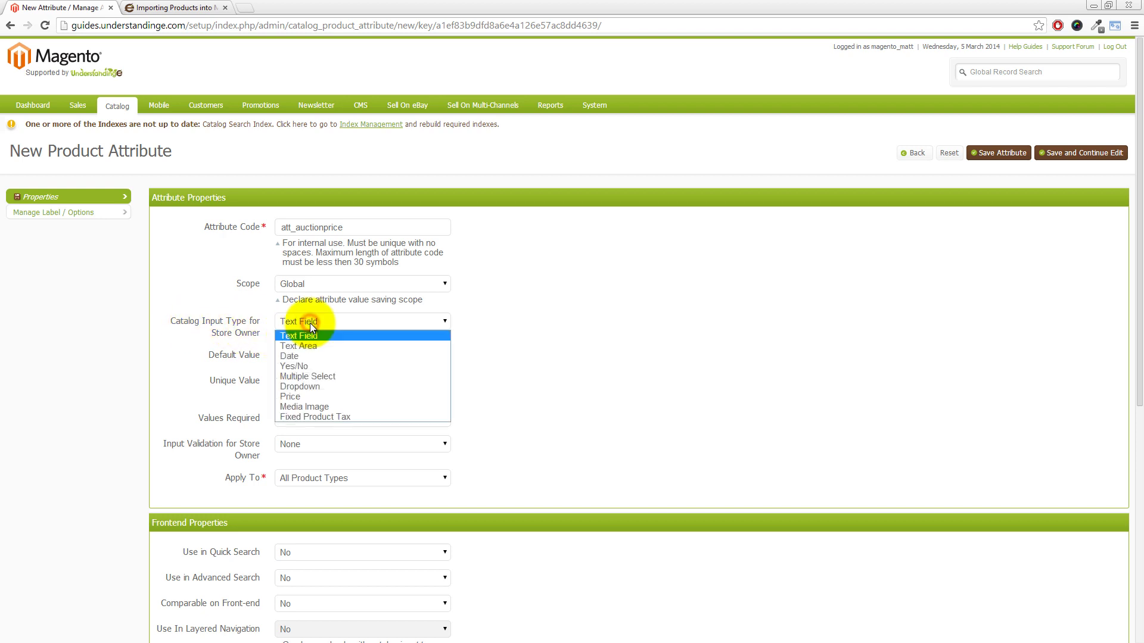
left_click(296, 396)
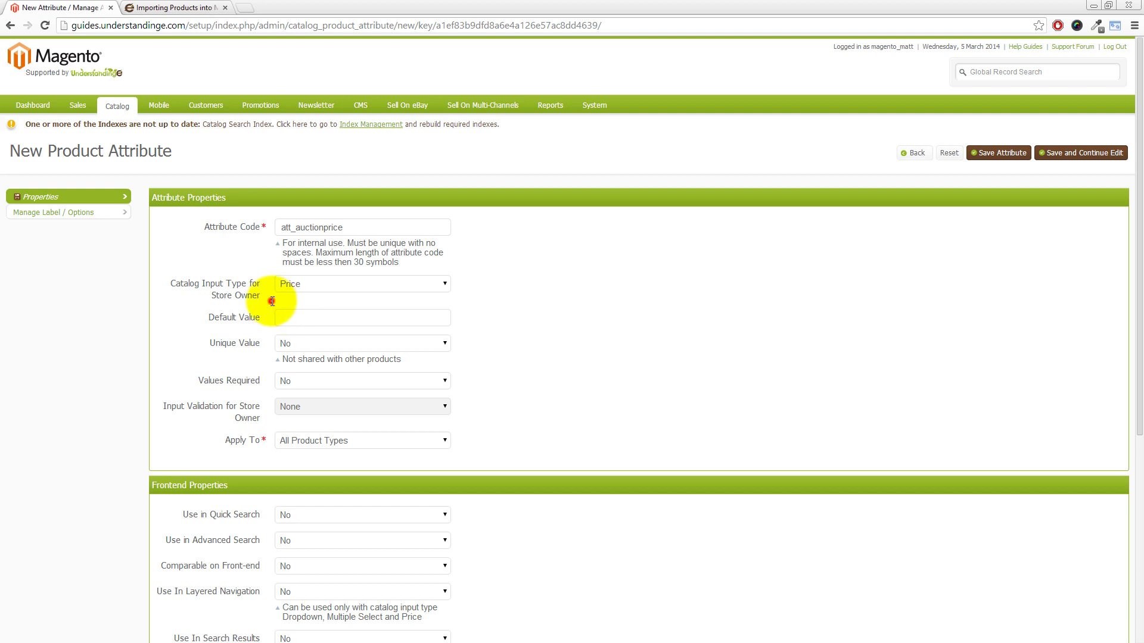
left_click_drag(345, 227, 278, 228)
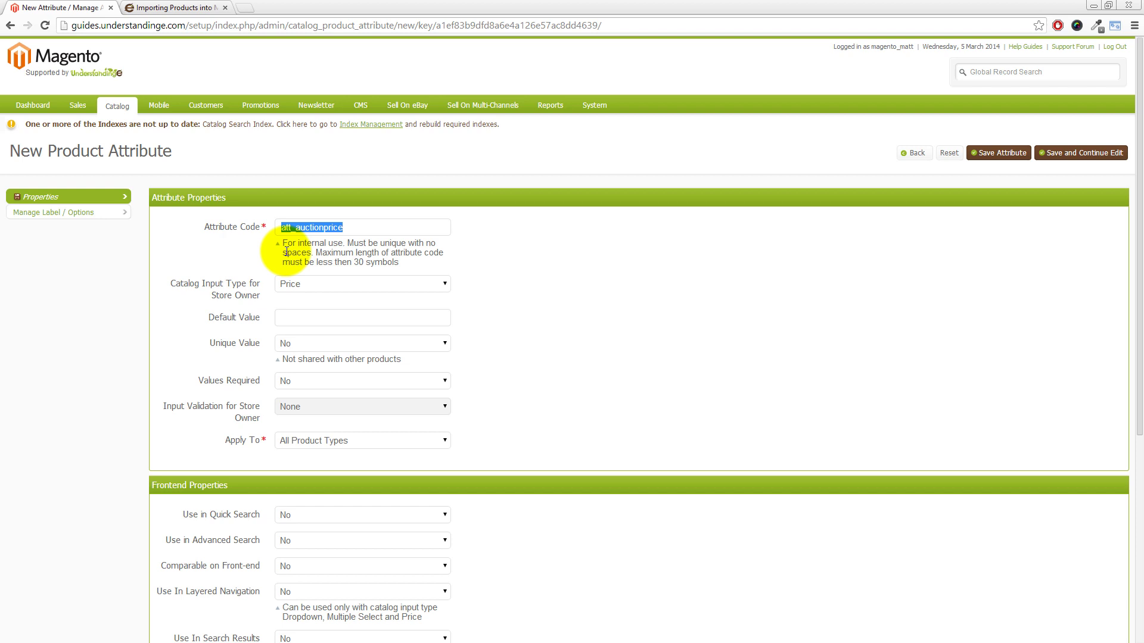
Enter "eBay Auction Price" as the new attribute's Admin label
left_click(77, 210)
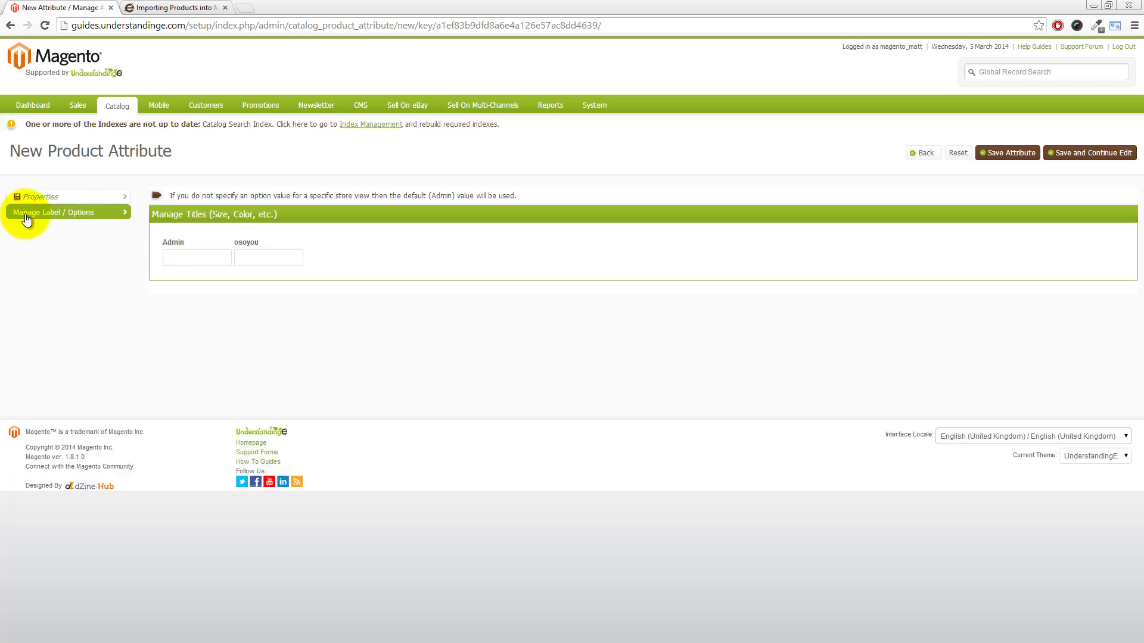
left_click(173, 257)
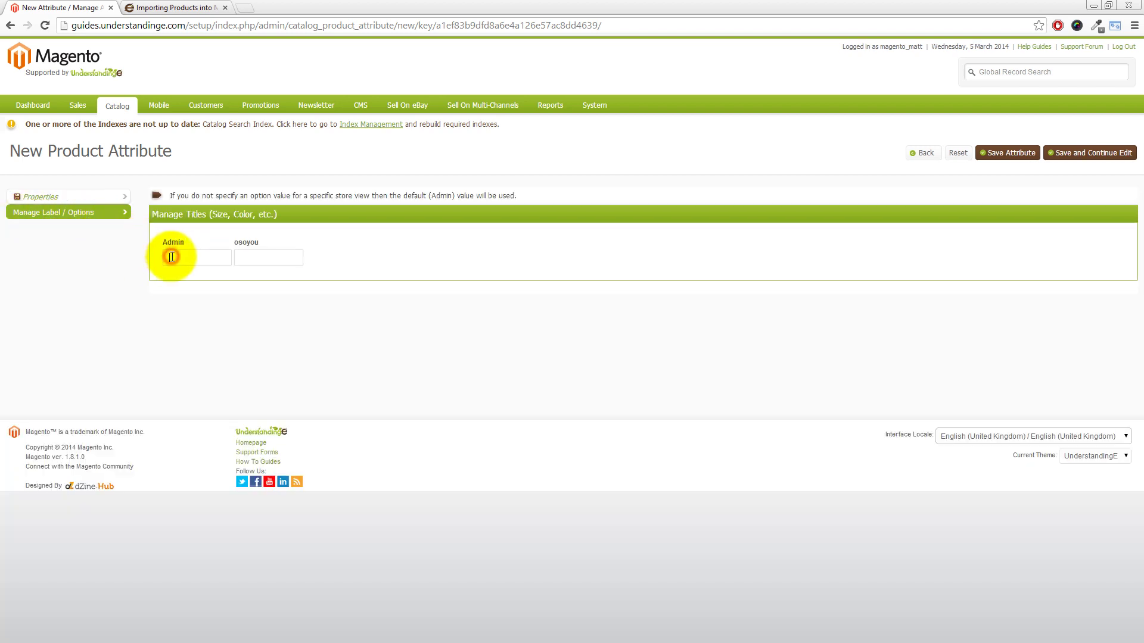
type("eBay Auction Price")
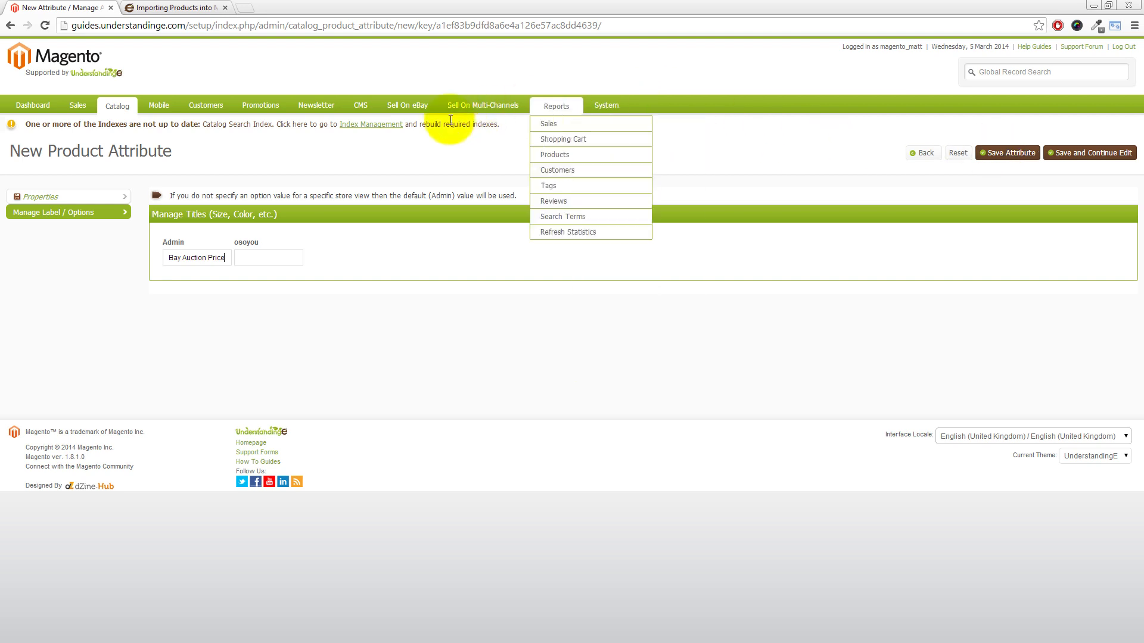
Open the Default attribute set and move att_test, att_auctionprice and att_reserveprice from the General group to the unassigned attributes
mouse_move(129, 112)
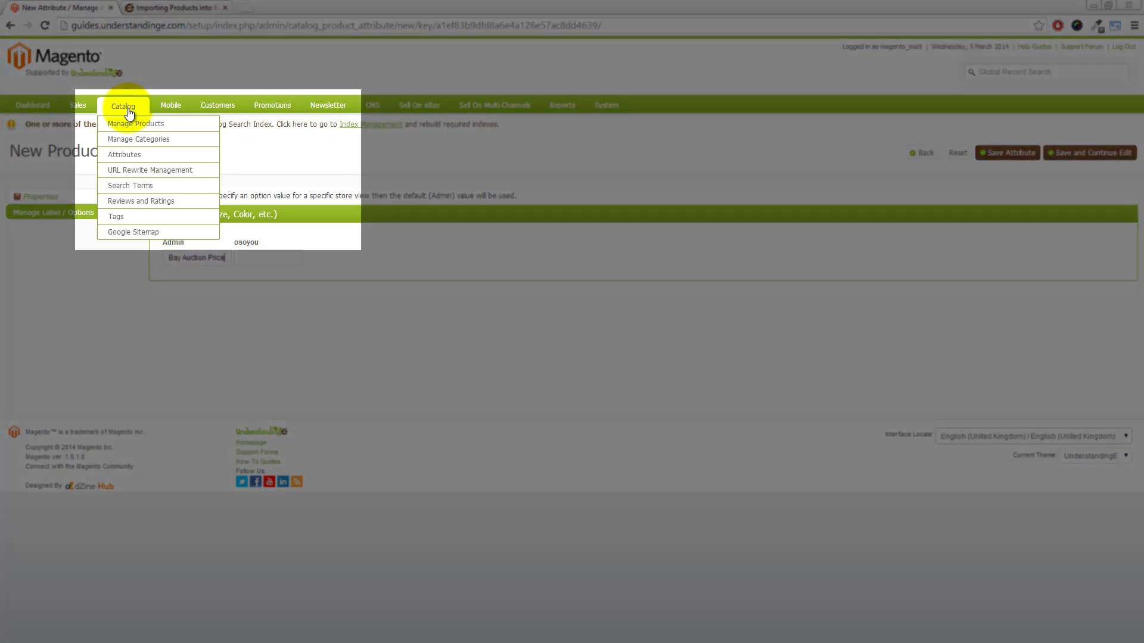
mouse_move(136, 154)
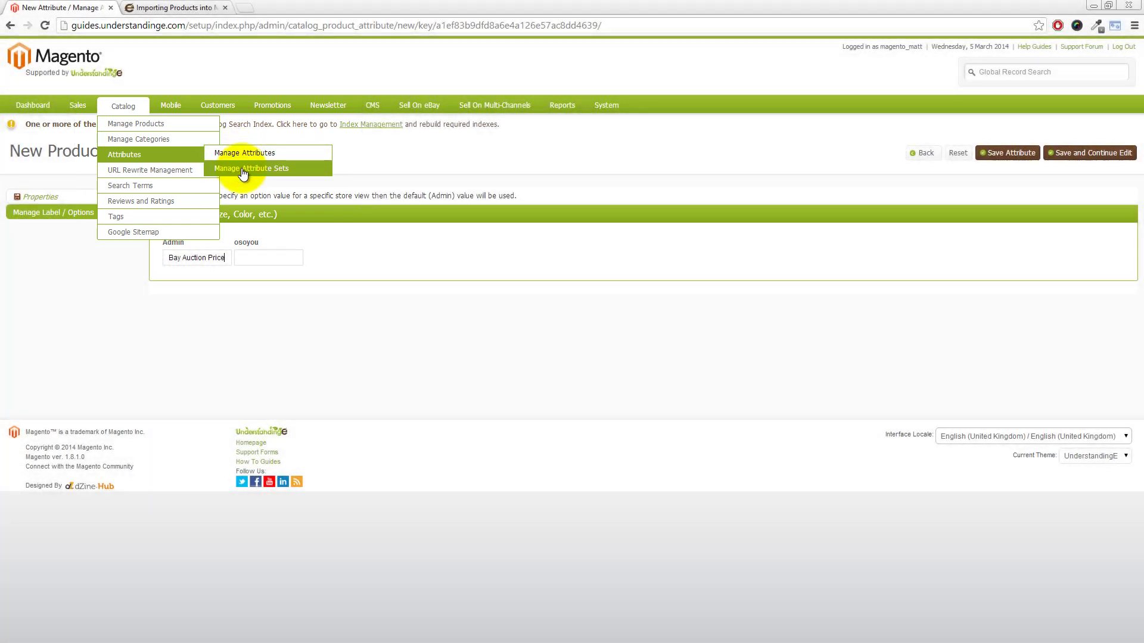
left_click(243, 170)
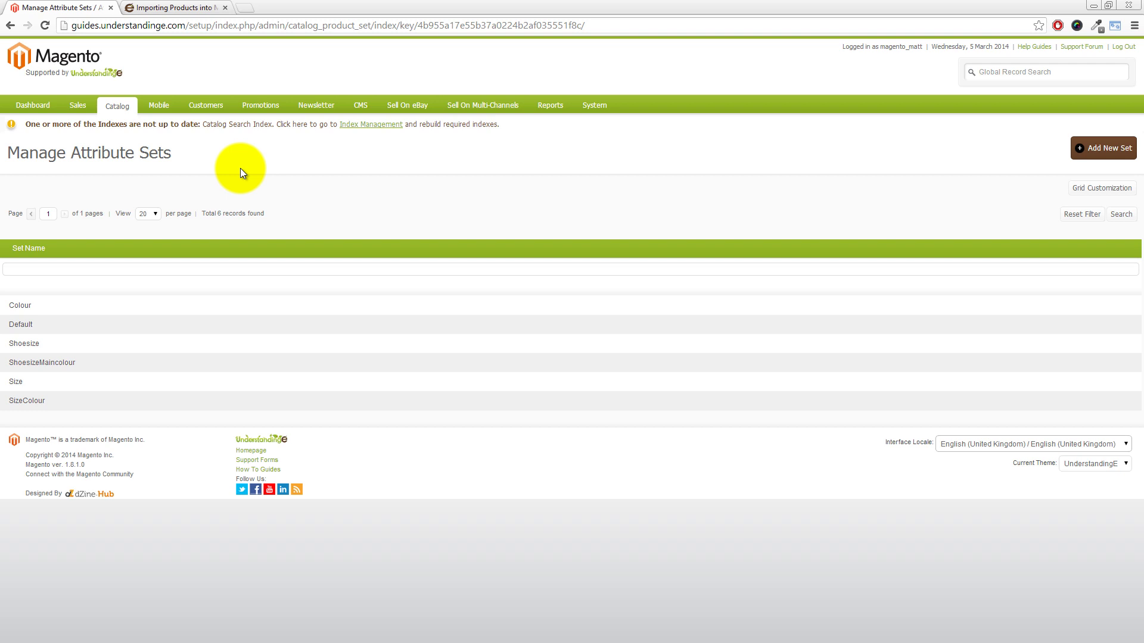
left_click(36, 322)
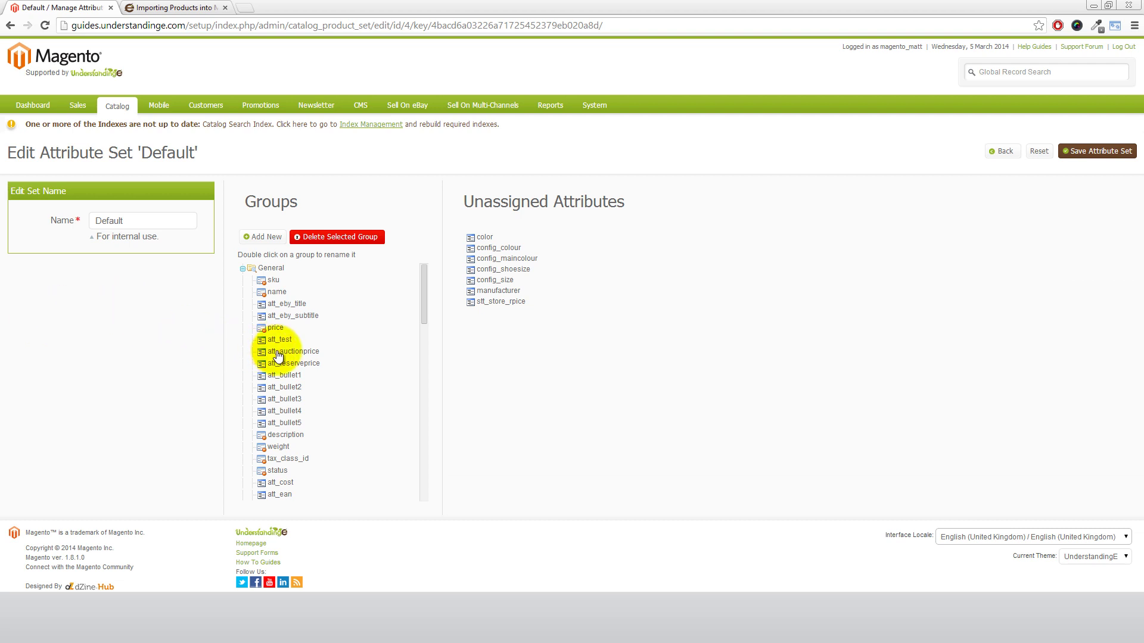
mouse_move(275, 340)
left_mouse_down()
mouse_move(391, 321)
mouse_move(483, 242)
left_mouse_up()
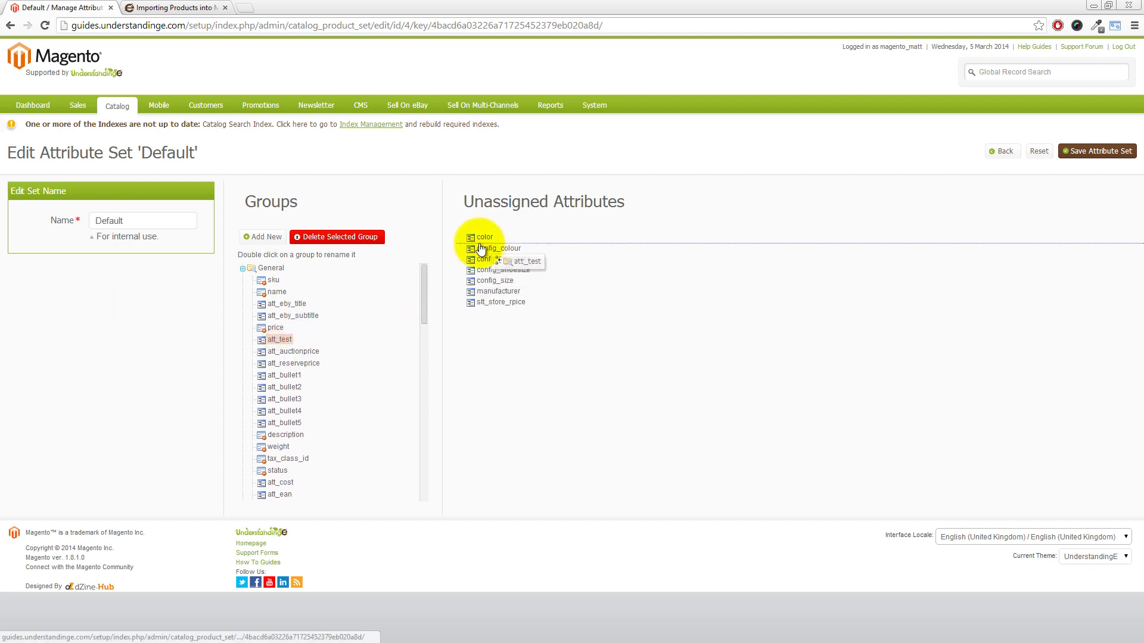
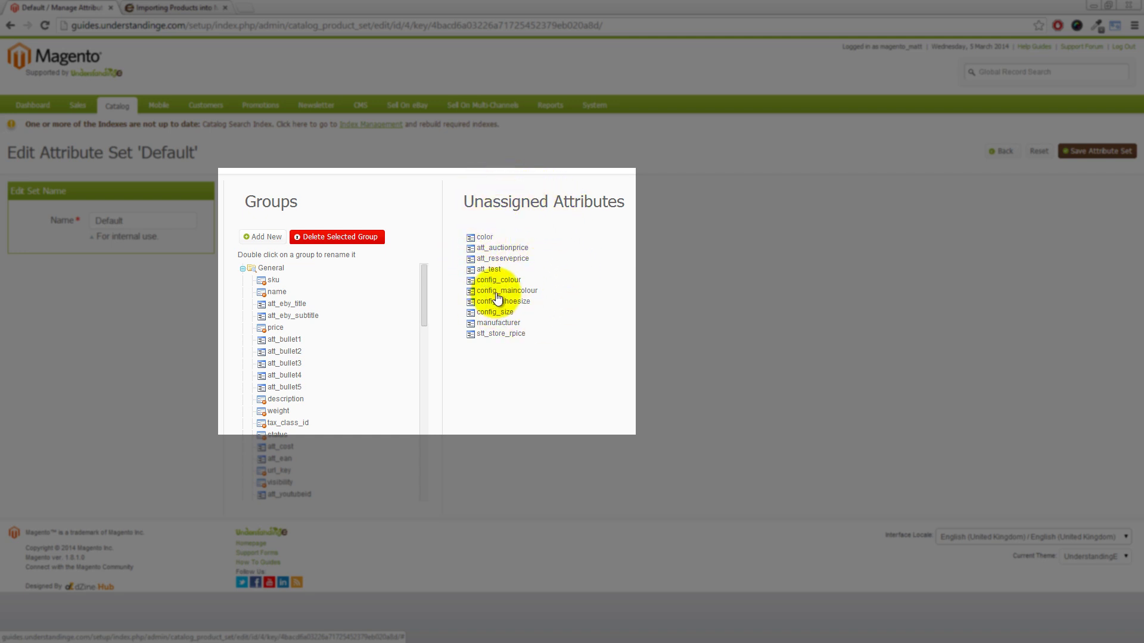
Assign att_auctionprice and att_reserveprice to the General group directly below price, and save the attribute set
left_click(504, 249)
left_click_drag(505, 254, 297, 333)
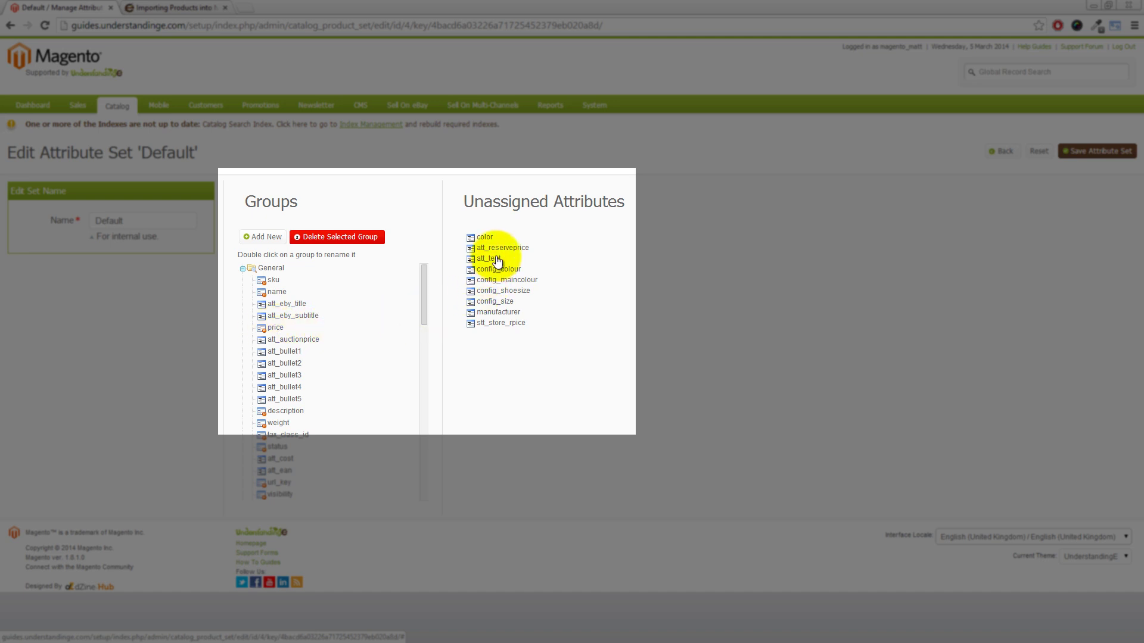
left_click_drag(508, 247, 322, 351)
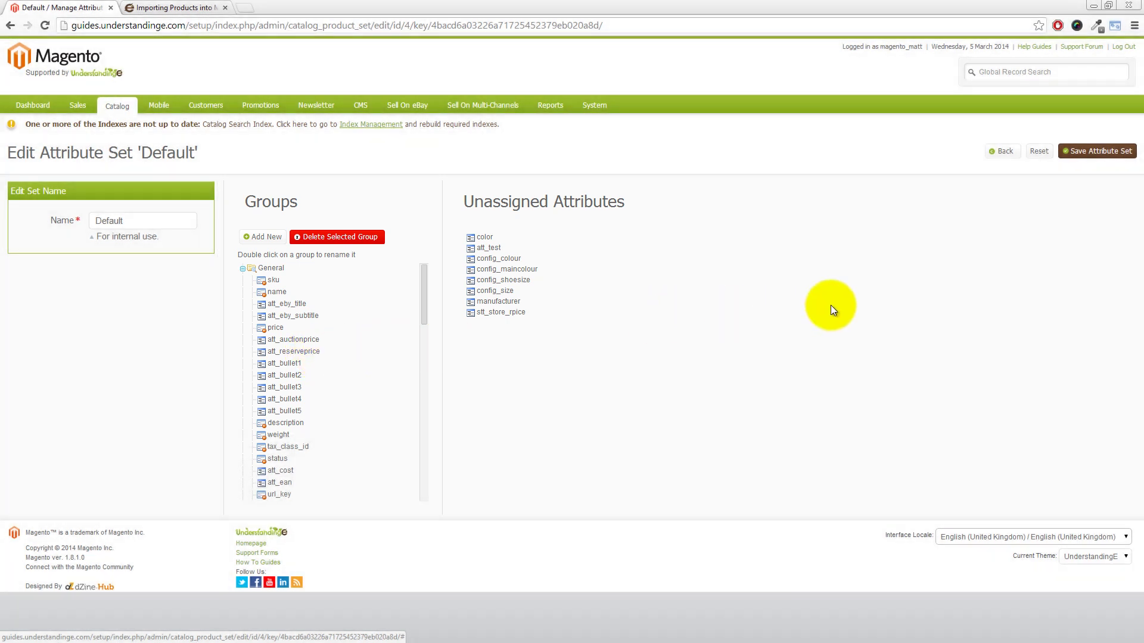
left_click(1088, 153)
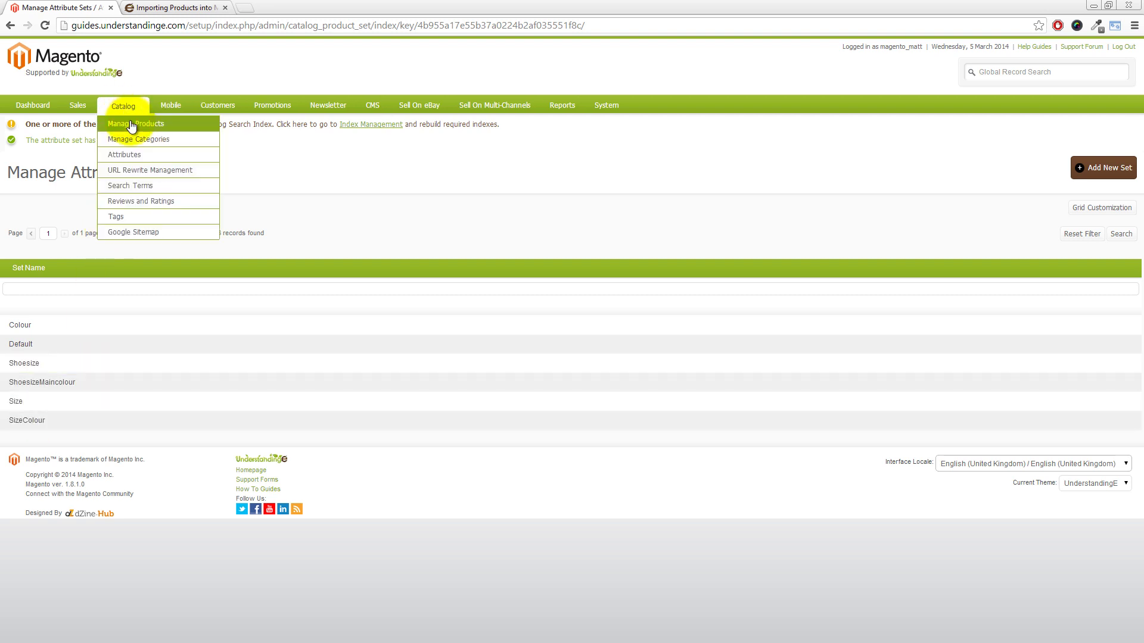
Open the product "Womens Animal Rucksack with Free Water Bottle" and examine its eBay Auction Price and eBay Reserve Price values
left_click(132, 125)
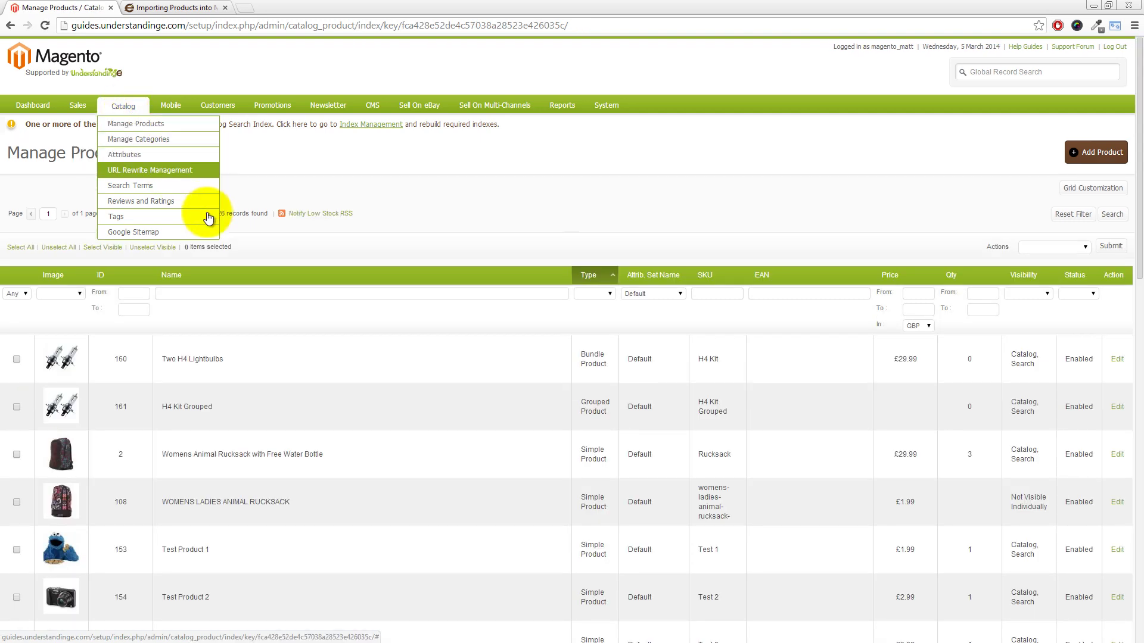
left_click(224, 453)
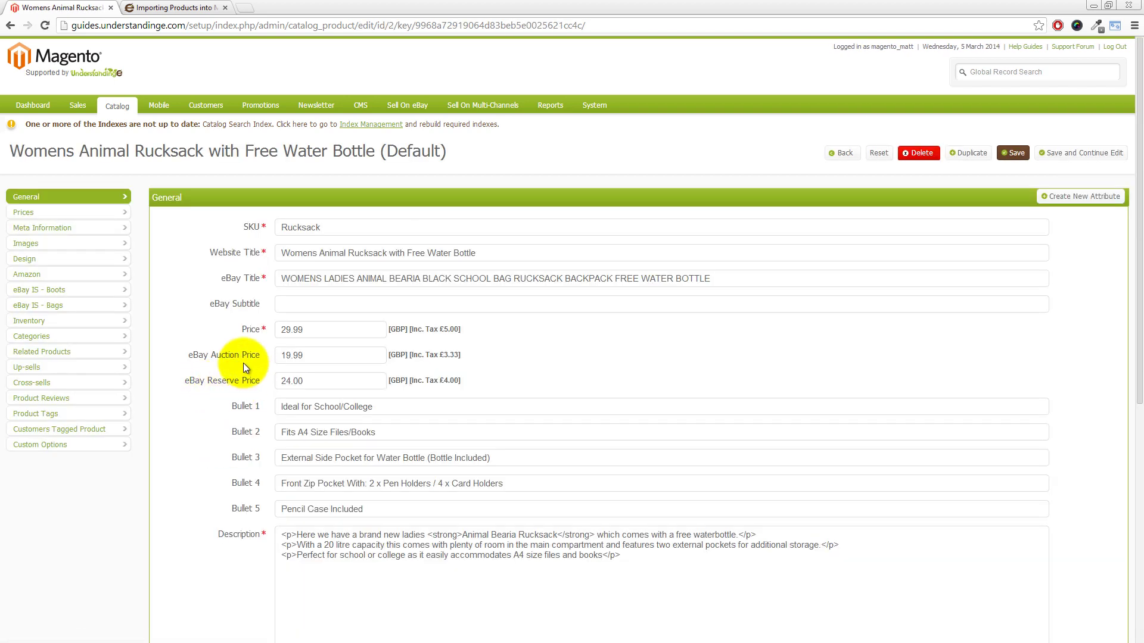
left_click_drag(322, 355, 280, 351)
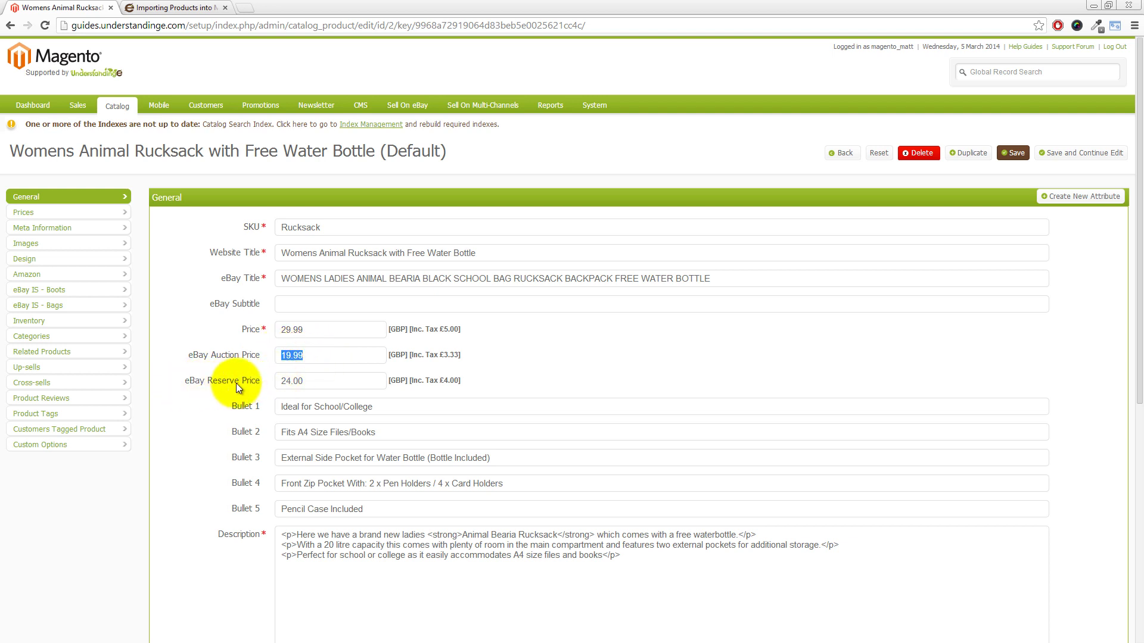
left_click_drag(322, 382, 281, 381)
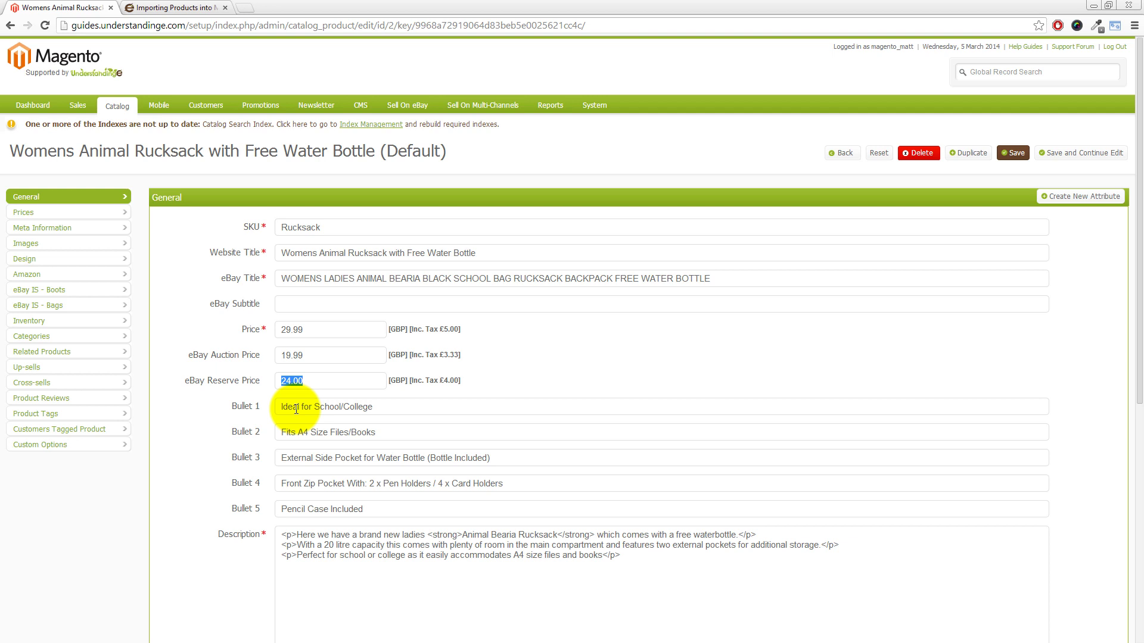
Add a new Price, Quantity and Format policy in the Sell On eBay configuration, titled "Auctions with Reserve Prices"
mouse_move(403, 110)
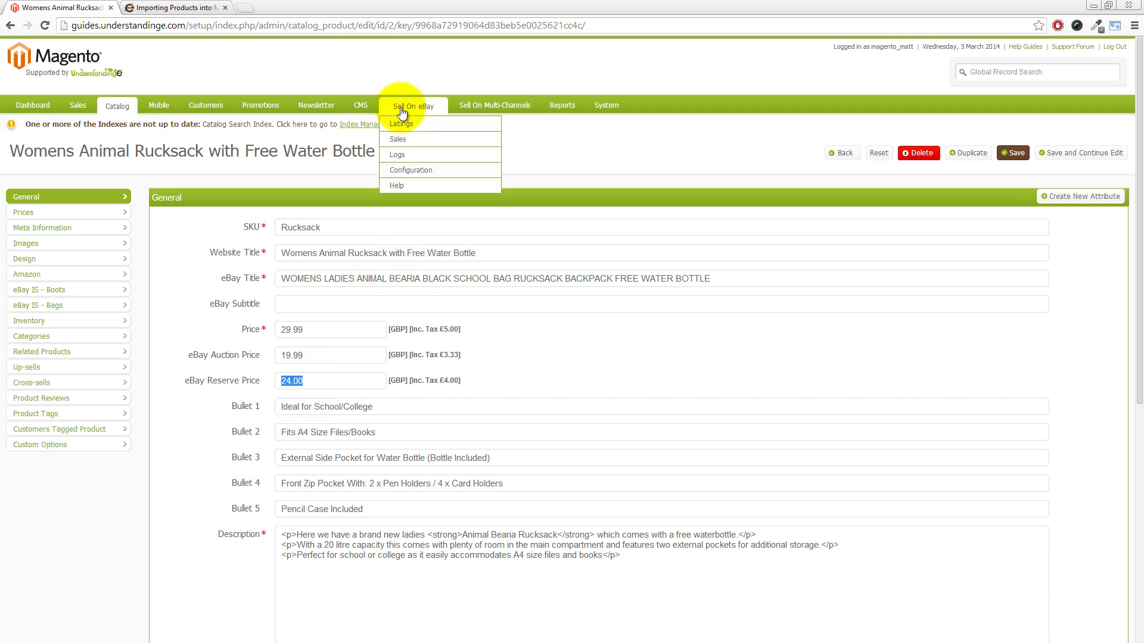
left_click(410, 171)
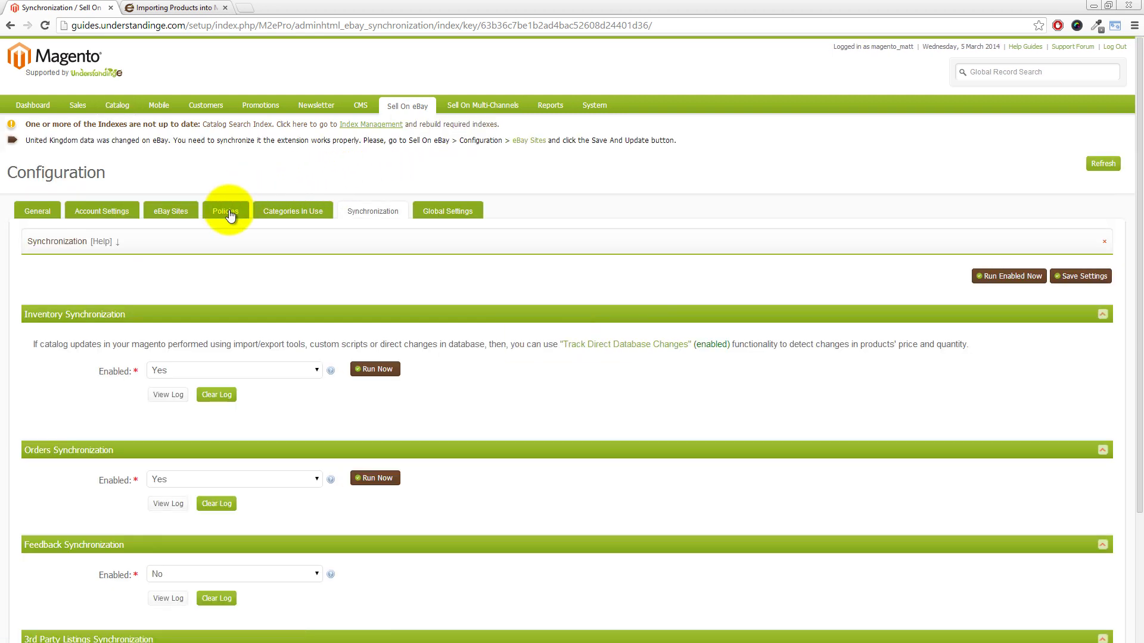
left_click(230, 213)
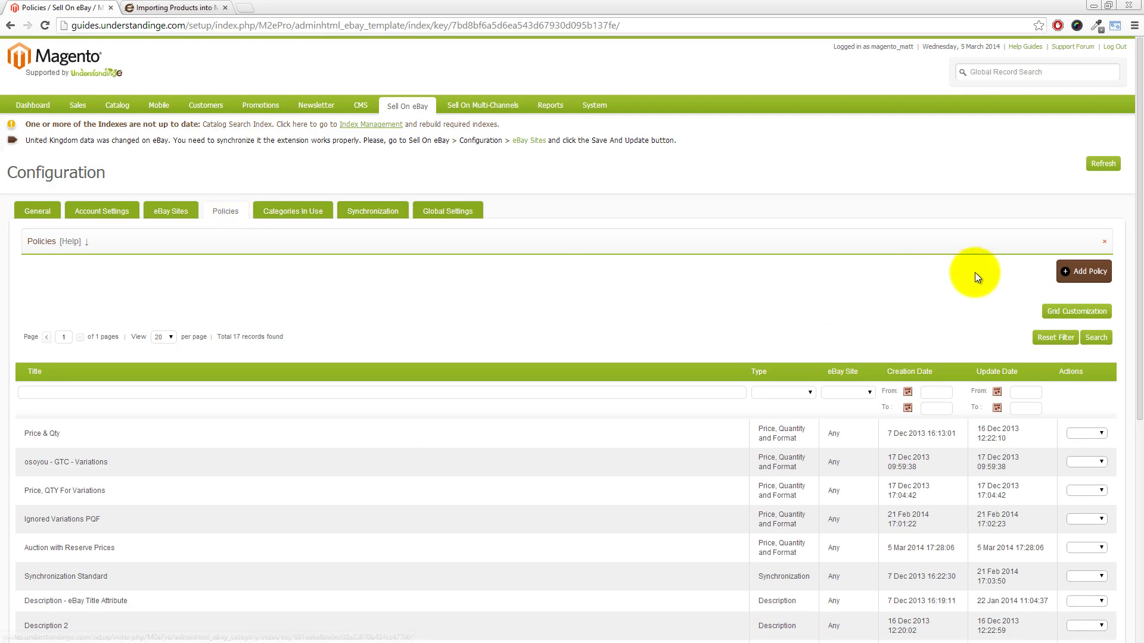
left_click(1080, 277)
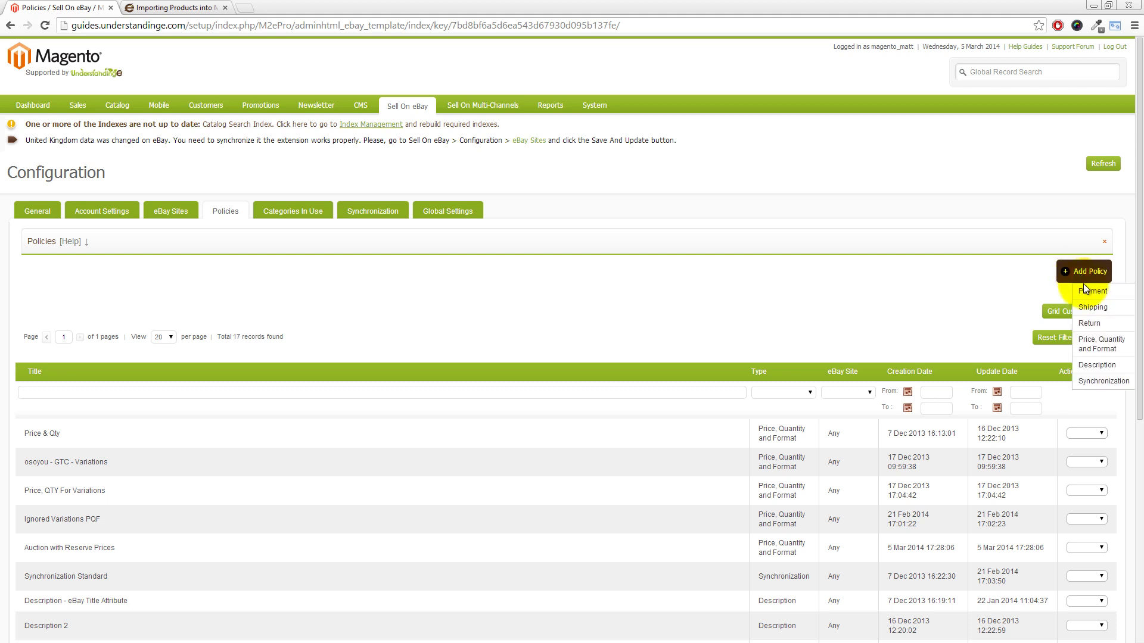
left_click(1100, 352)
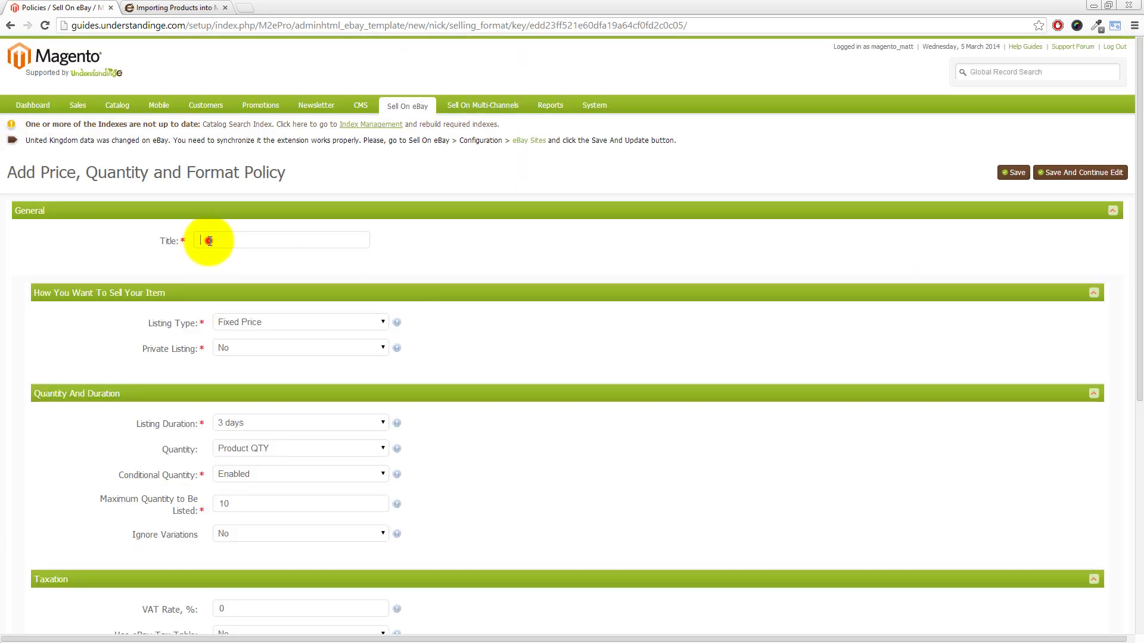
left_click(212, 241)
type("Auctions with Rese")
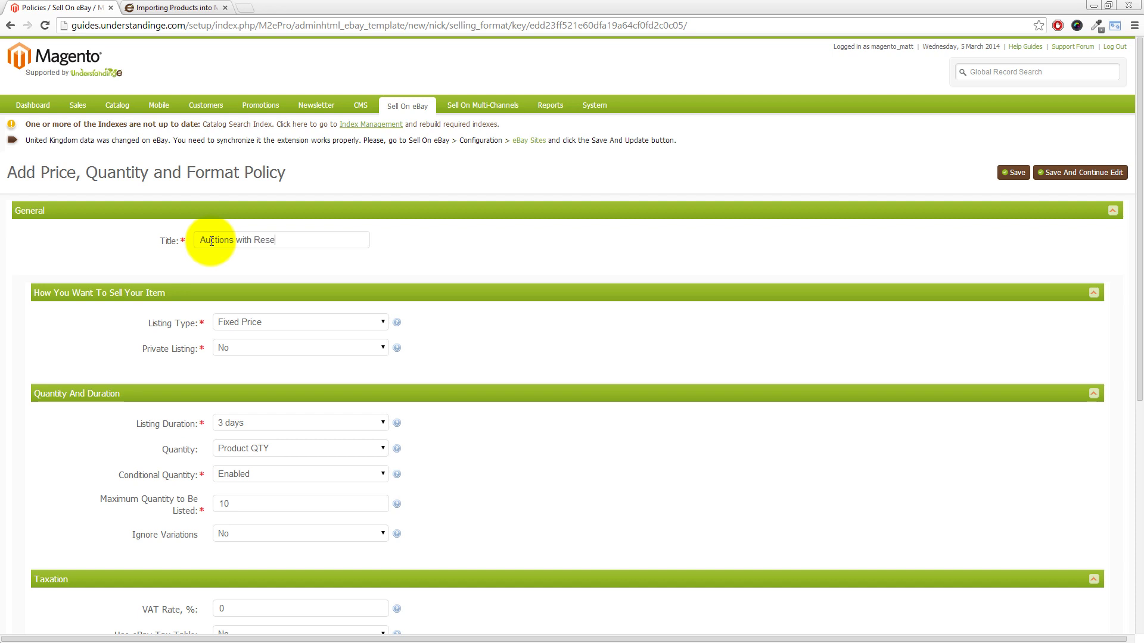
type("rve Prices")
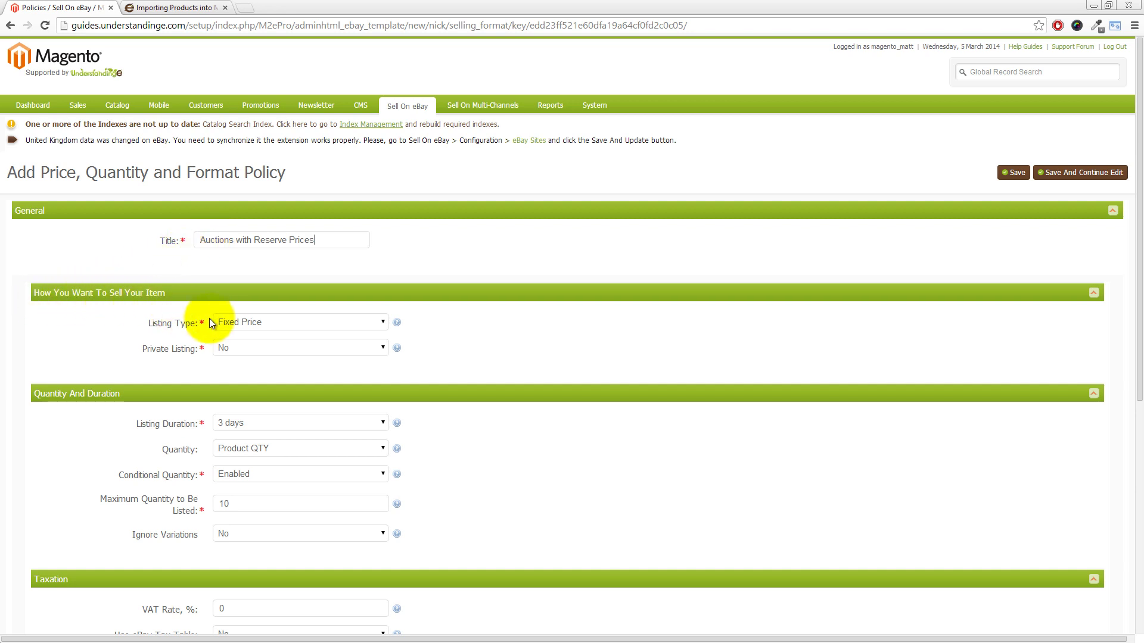
Set the policy's listing type to Auction and its listing duration to 7 days
left_click(239, 323)
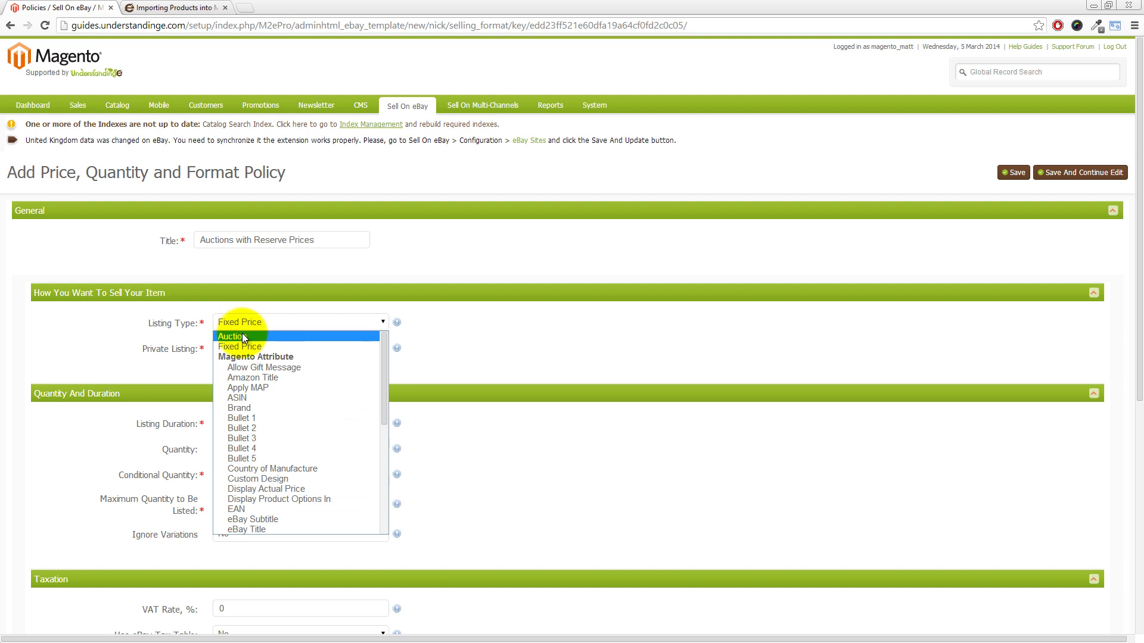
left_click(235, 337)
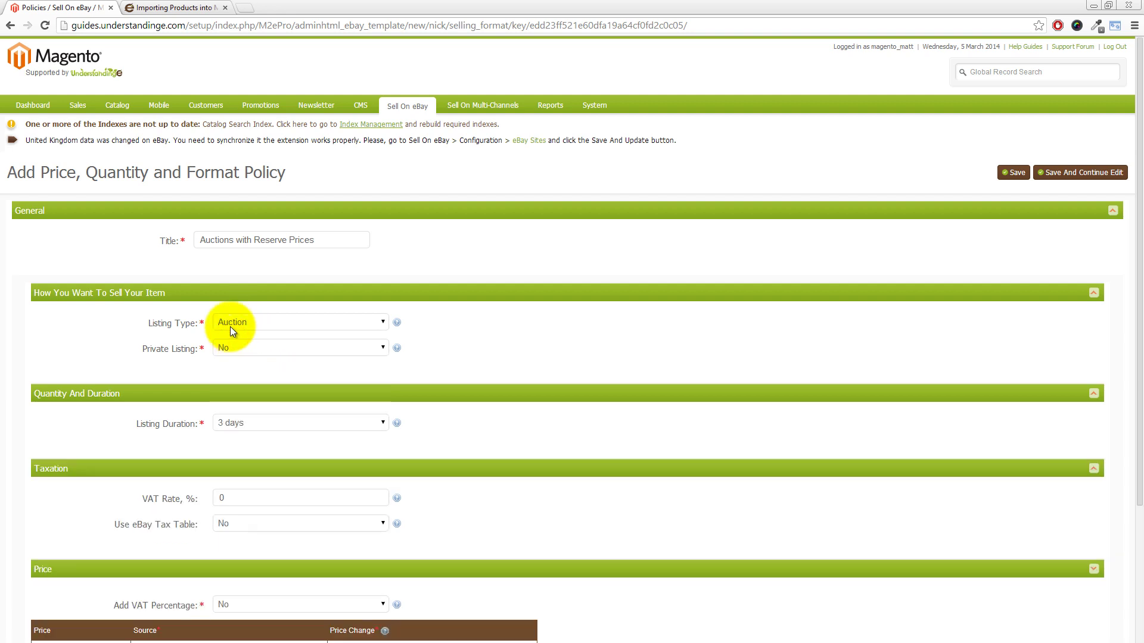
left_click(238, 419)
left_click(229, 467)
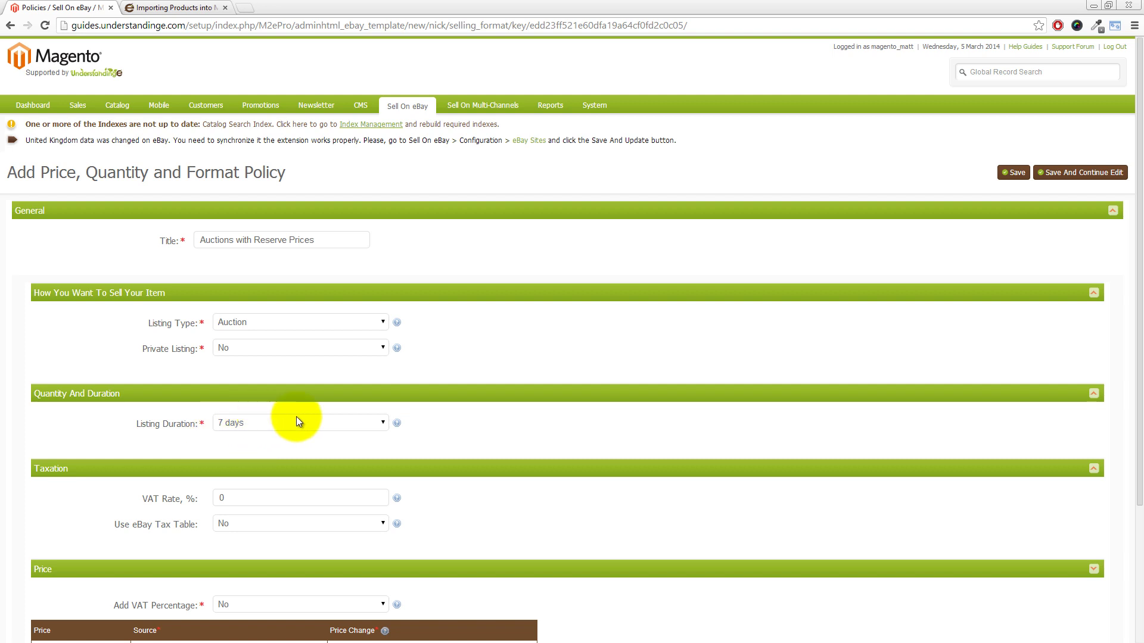
Set the Start Price source to the eBay Auction Price attribute and the "Buy It Now" Price source to None
scroll(1140, 250, "down", 3)
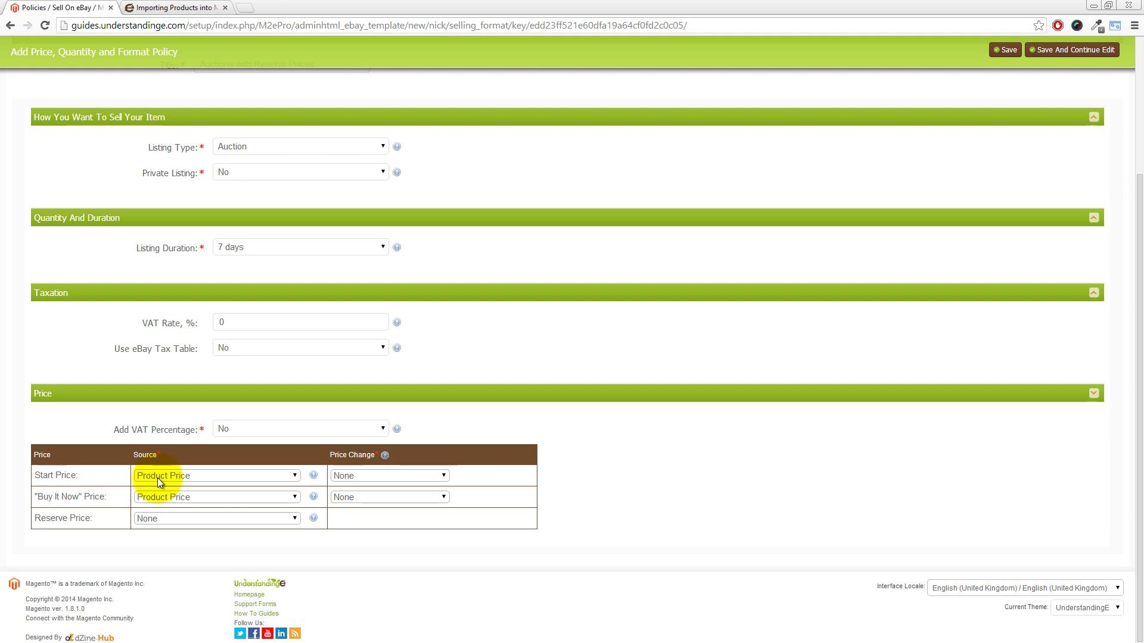
left_click(157, 478)
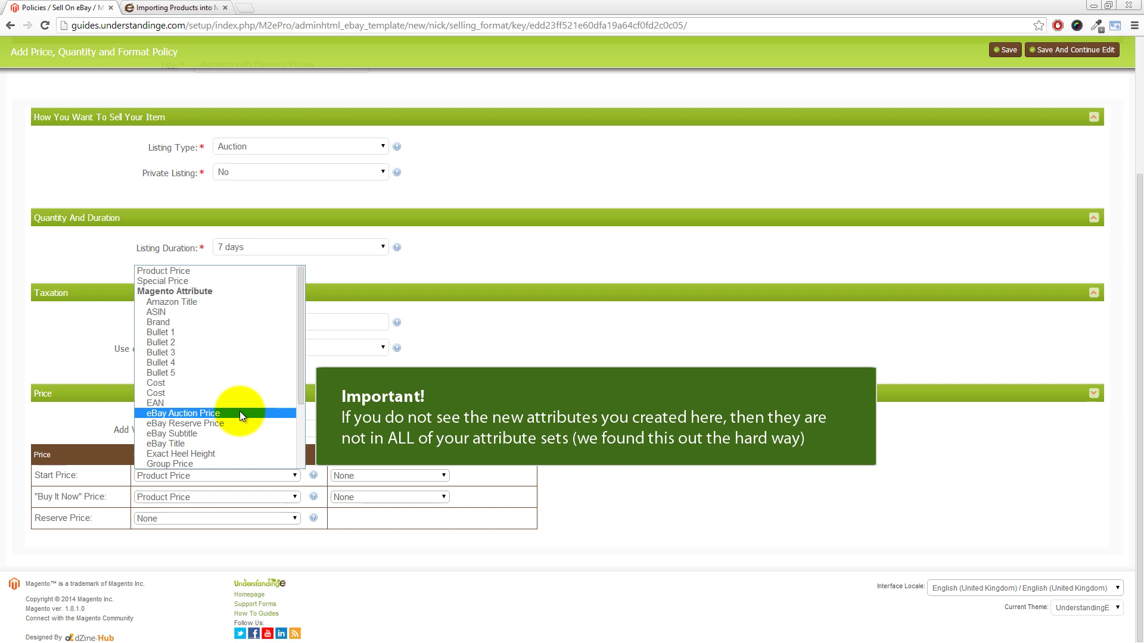
left_click(157, 415)
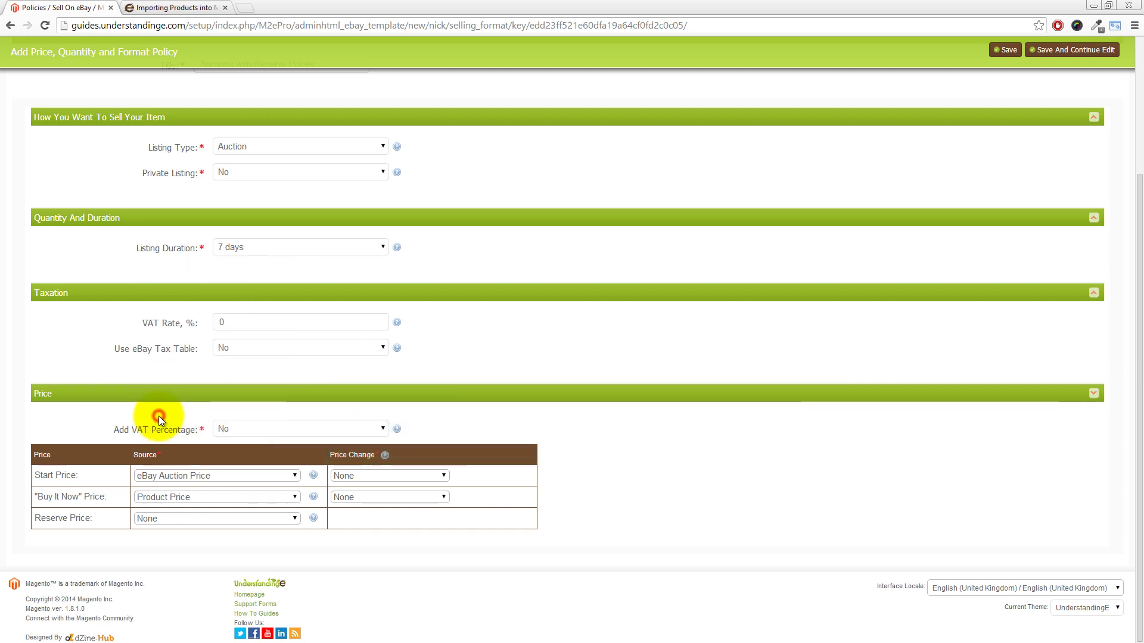
left_click(165, 498)
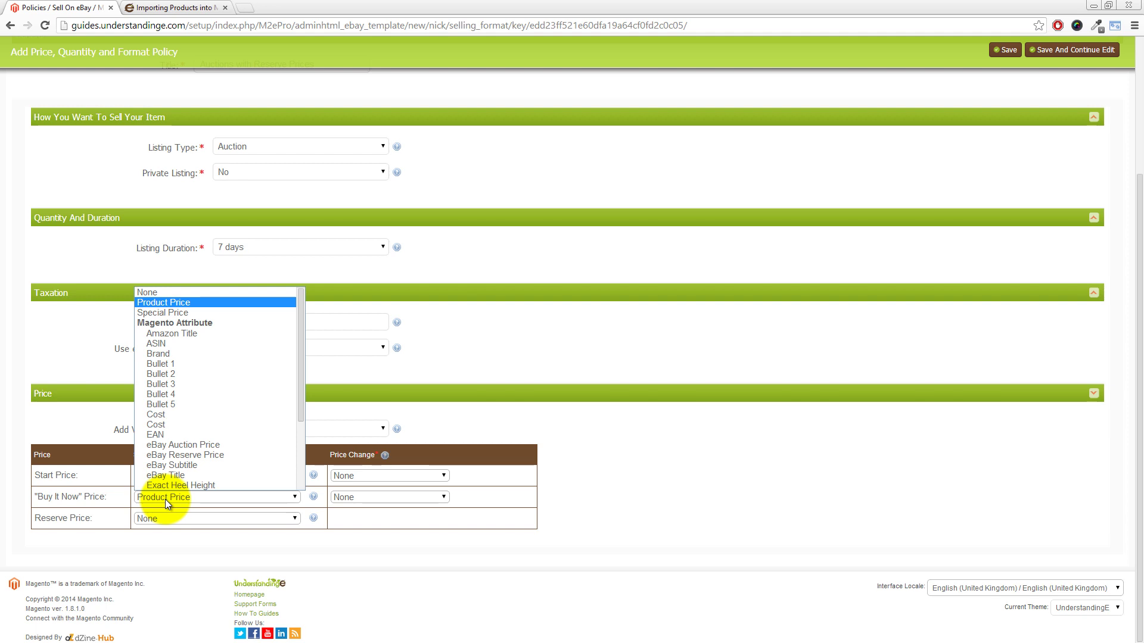
left_click(152, 293)
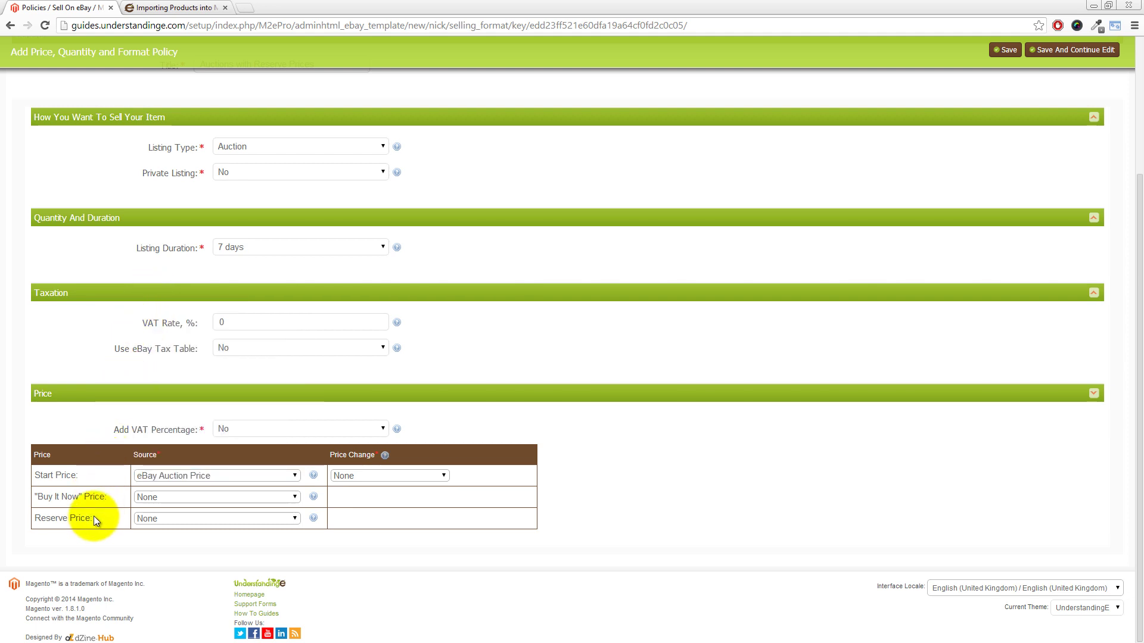
Set the Reserve Price source to the eBay Reserve Price attribute and save the policy
left_click(159, 518)
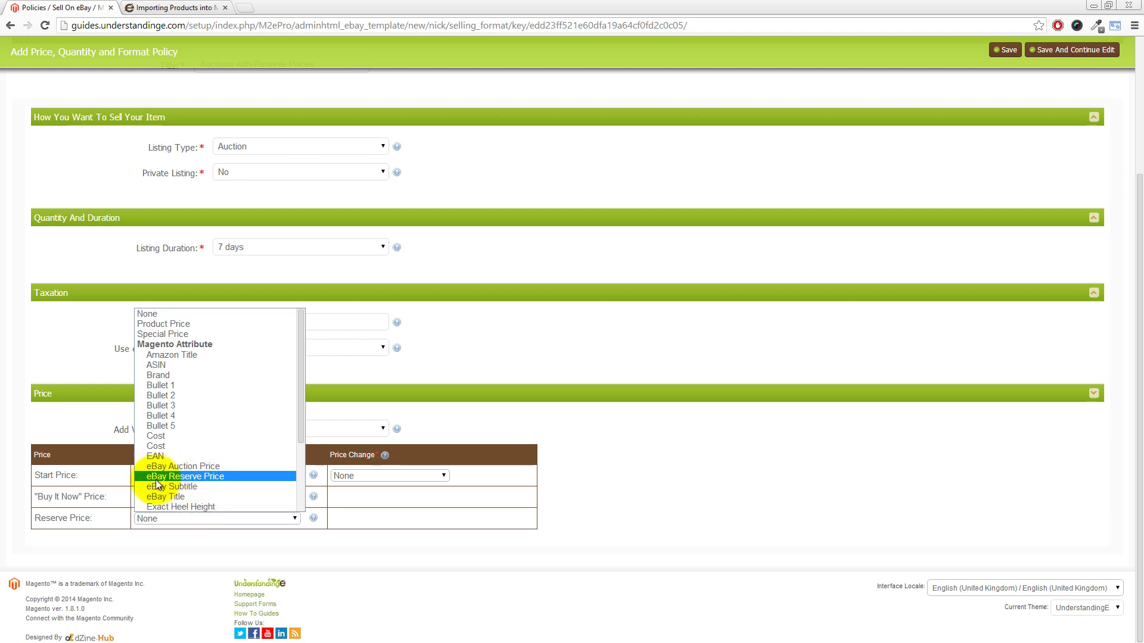
left_click(203, 477)
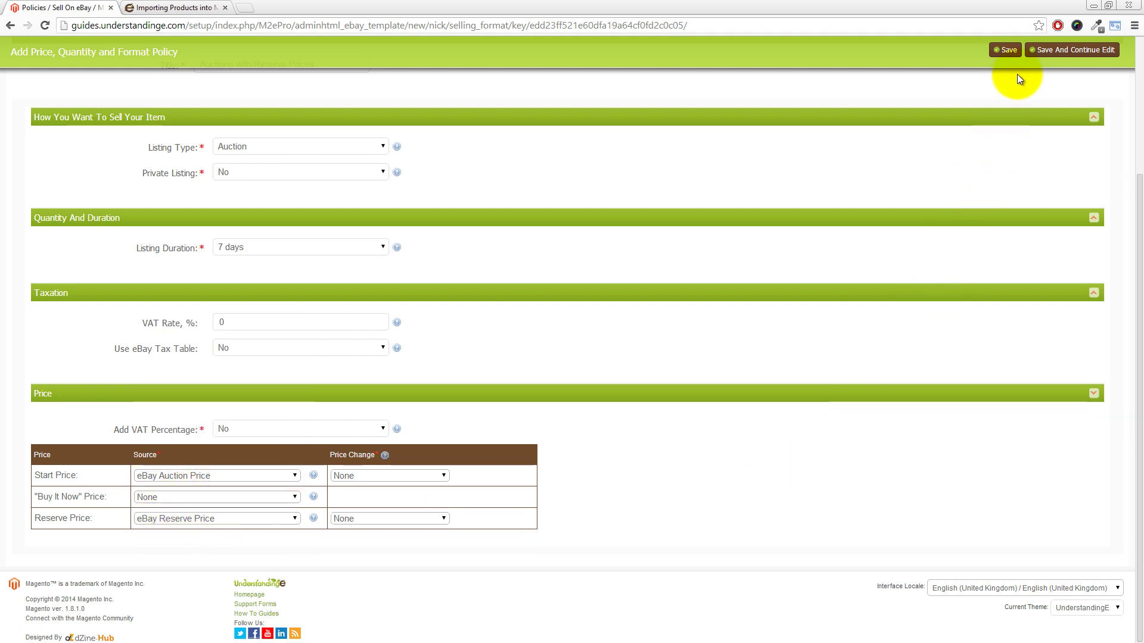
left_click(1010, 52)
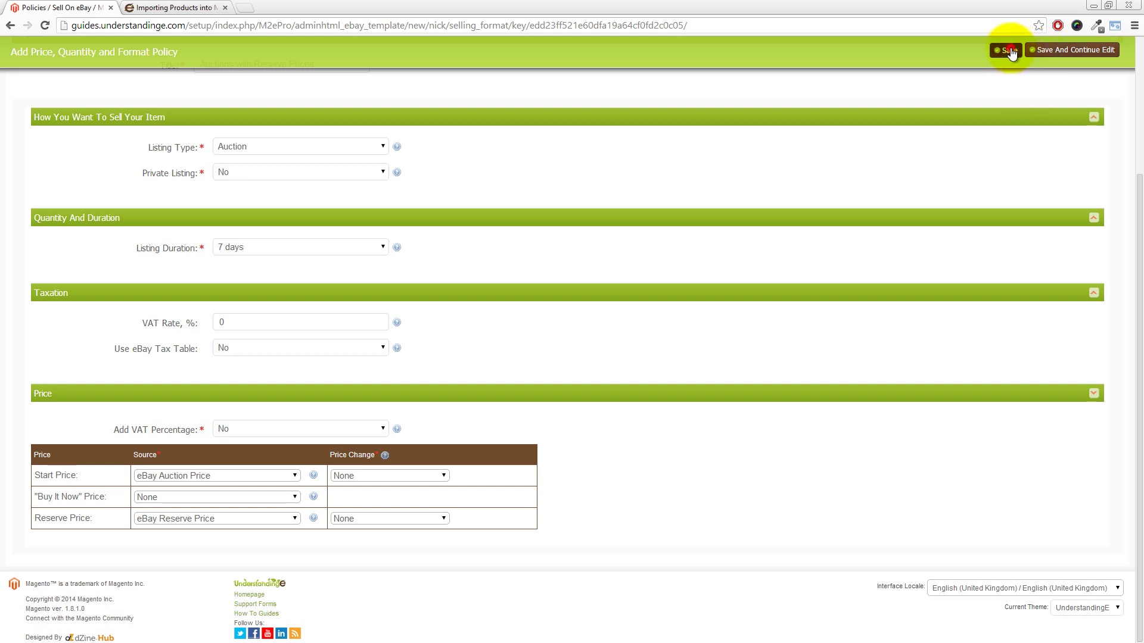